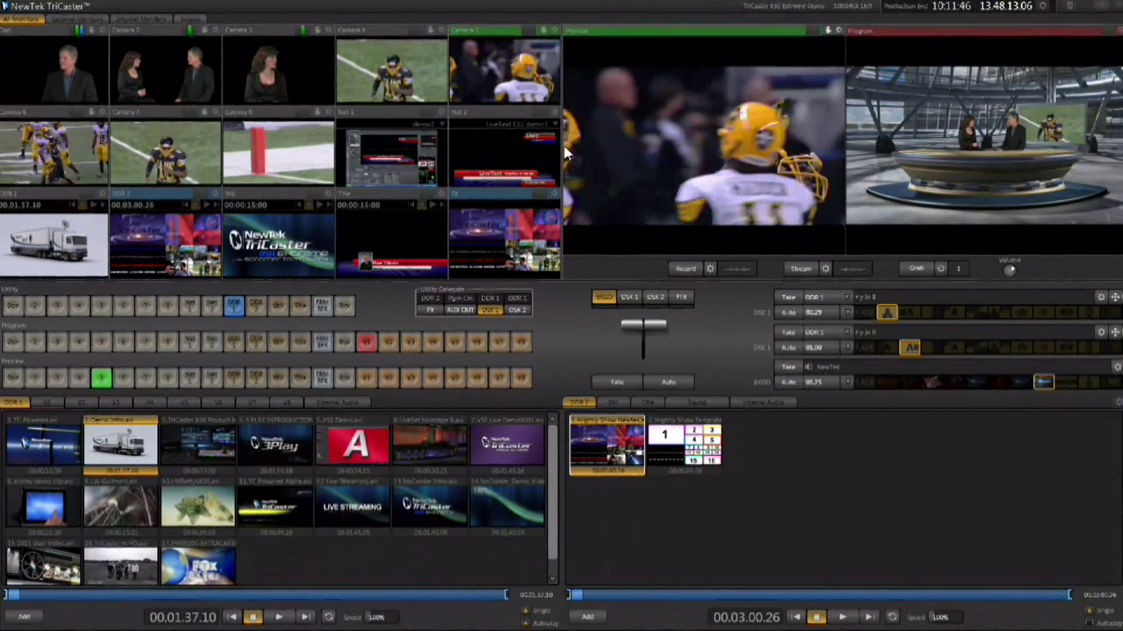
# Try resizing the monitor area with its vertical and horizontal dividers, and restore the default proportions
pyautogui.moveTo(523, 145); pyautogui.dragTo(585, 146)
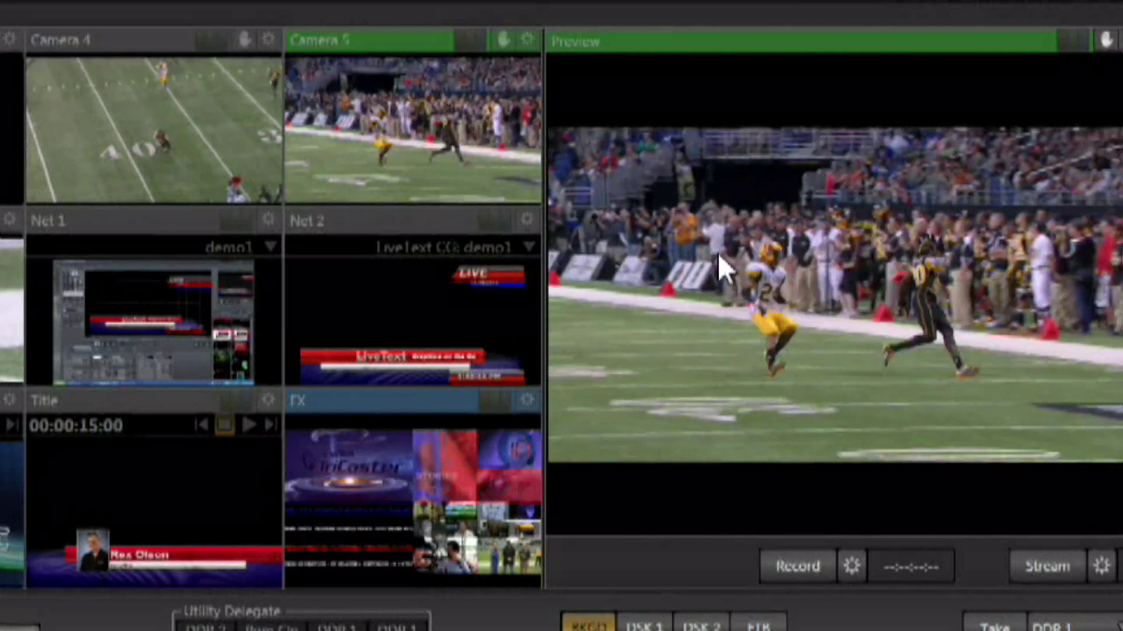
pyautogui.moveTo(541, 209); pyautogui.dragTo(47, 228)
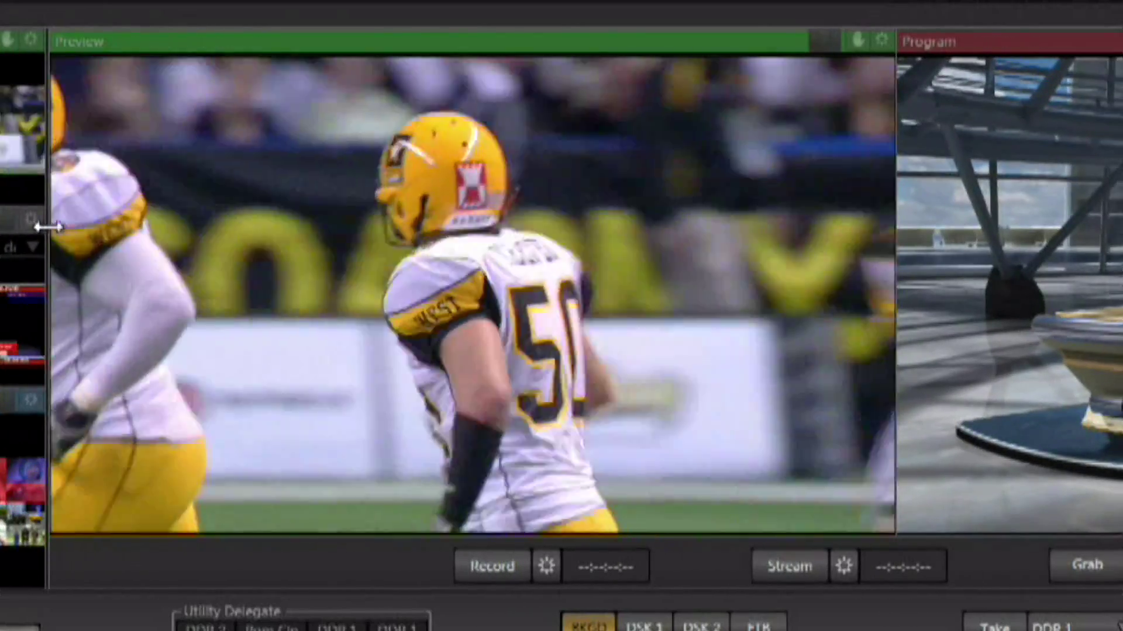
pyautogui.doubleClick(47, 225)
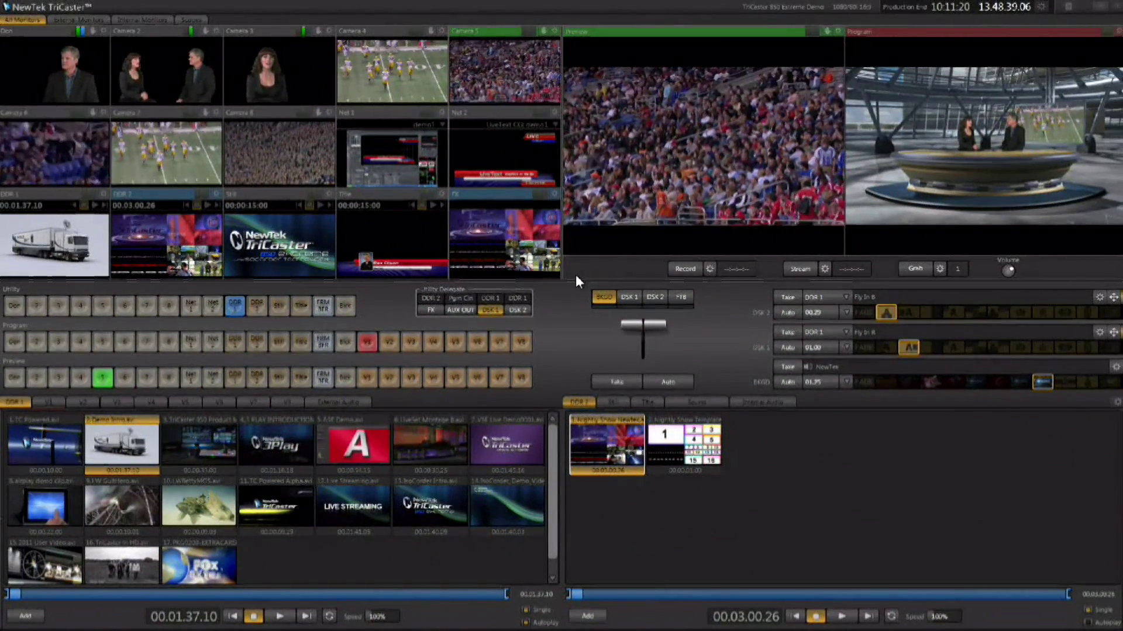
pyautogui.moveTo(576, 281); pyautogui.dragTo(559, 26)
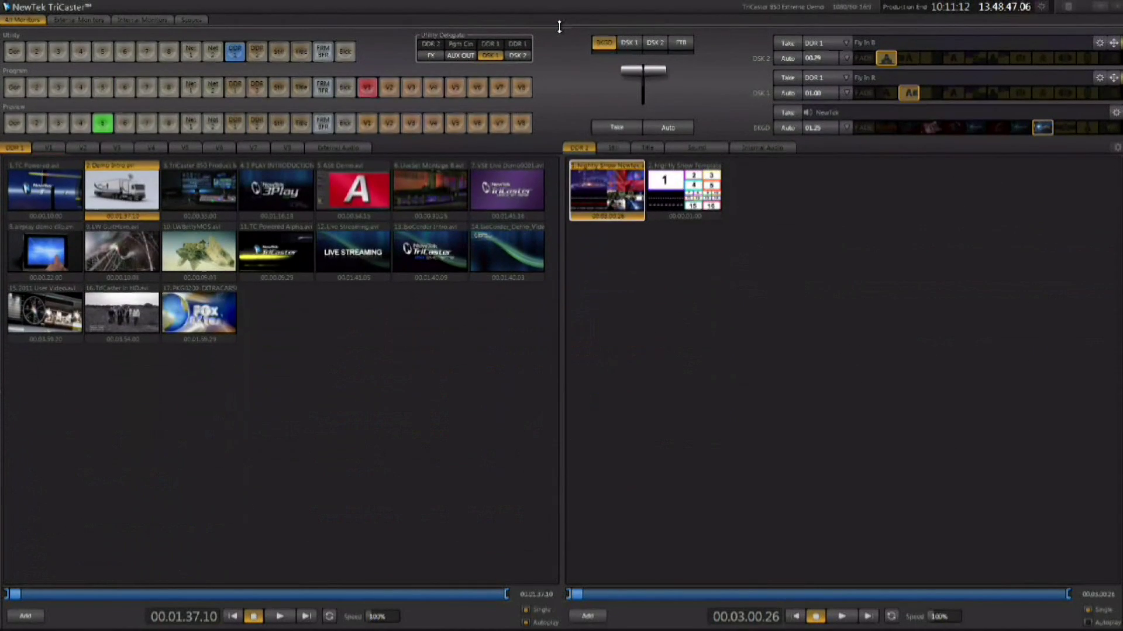
pyautogui.moveTo(559, 29); pyautogui.dragTo(556, 251)
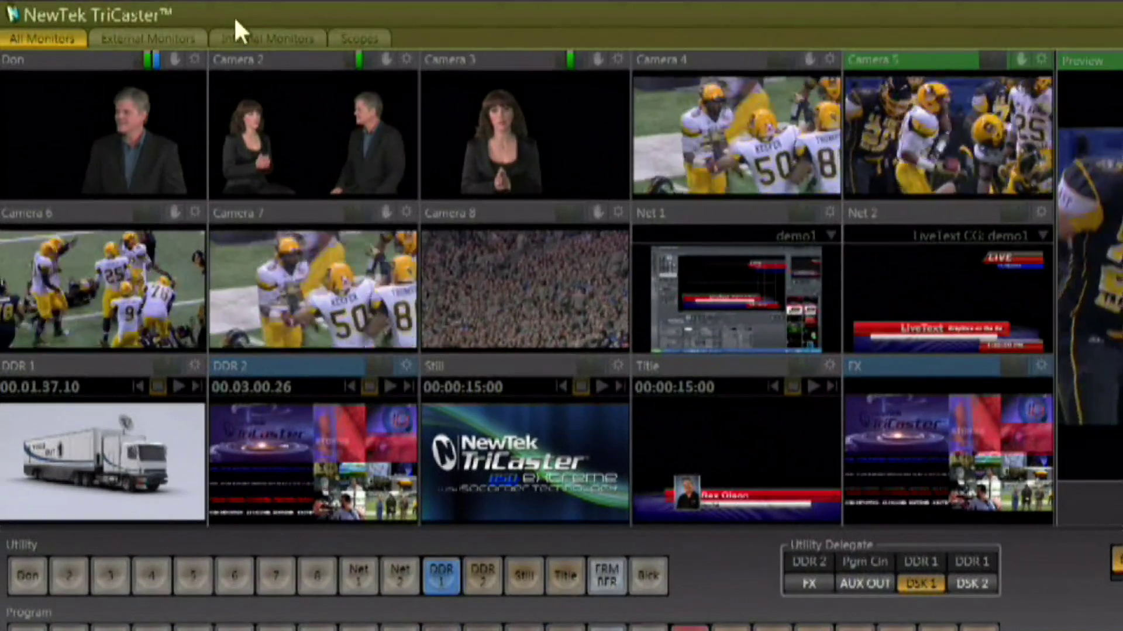
# Switch the monitoring area through the External Monitors and Internal Monitors views to the Scopes view
pyautogui.click(161, 39)
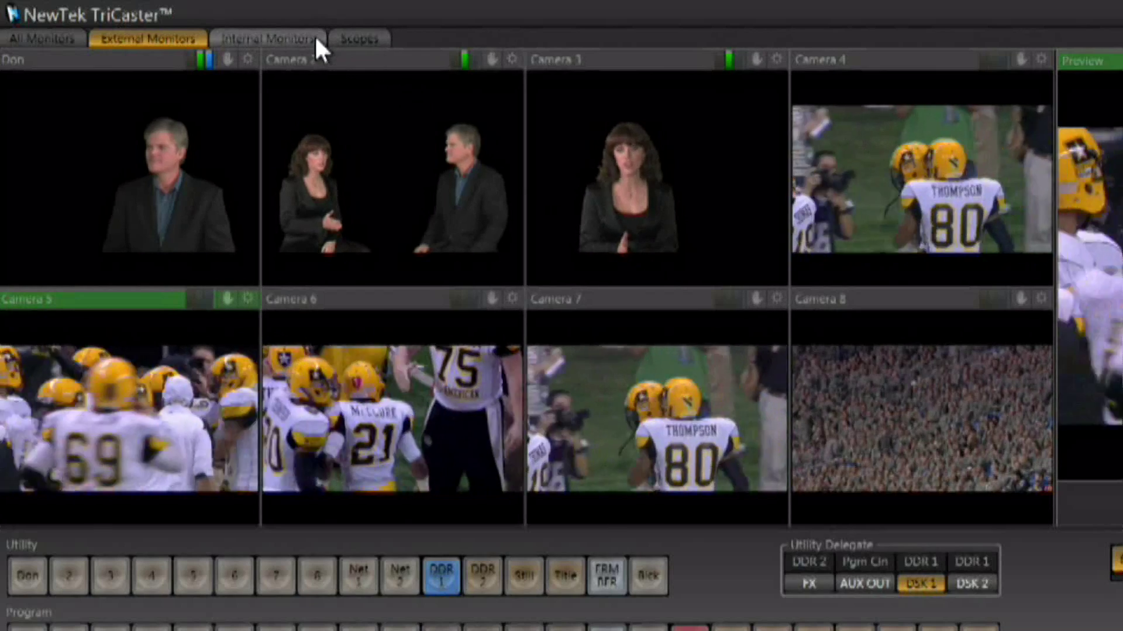
pyautogui.click(313, 42)
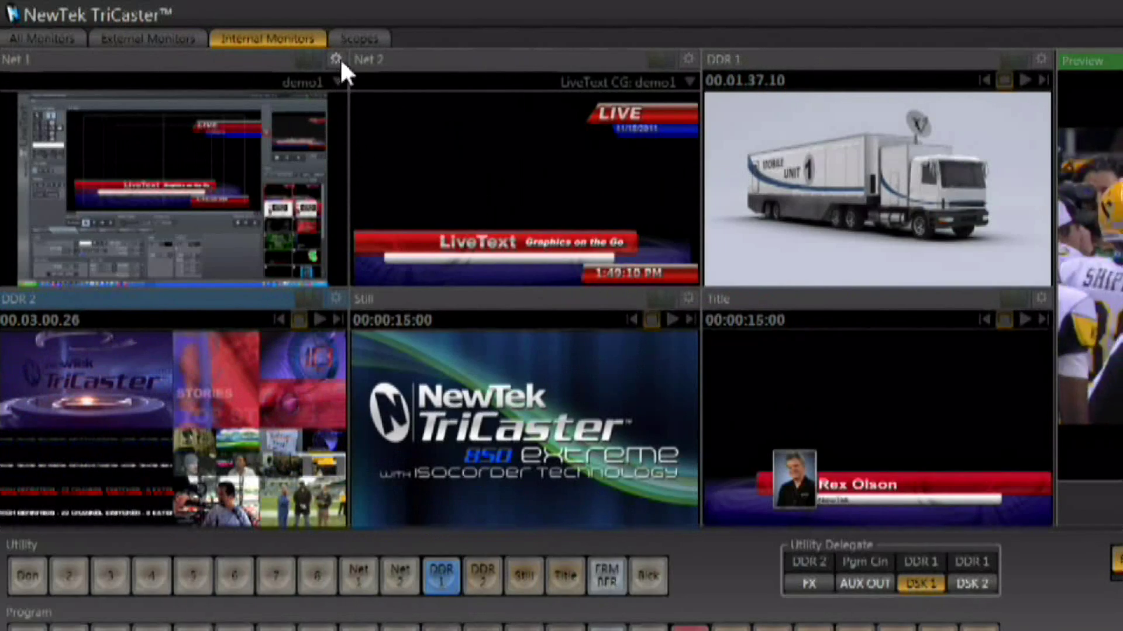
pyautogui.click(353, 42)
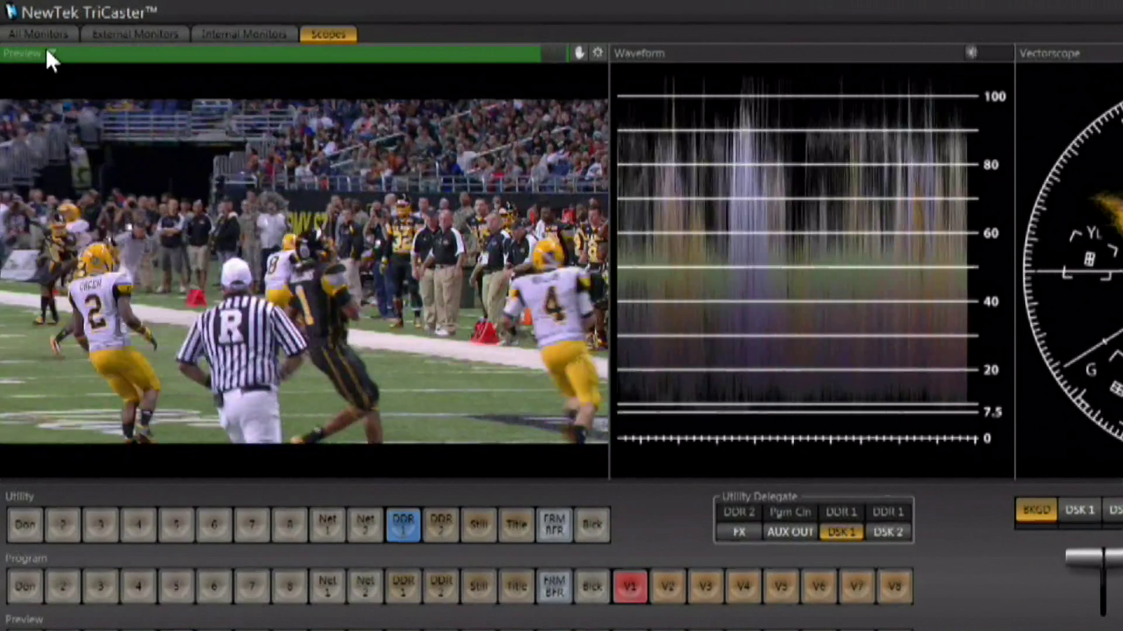
# Switch the source monitored beside the waveform to Program, back to Preview, and finally to FX
pyautogui.click(46, 54)
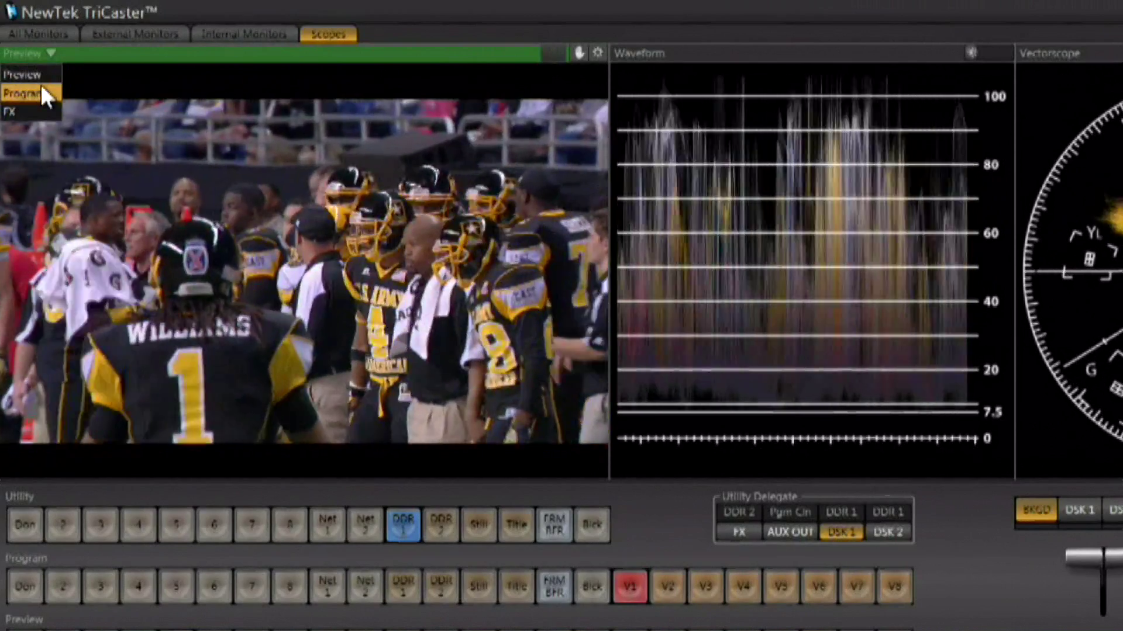
pyautogui.click(41, 87)
pyautogui.click(43, 53)
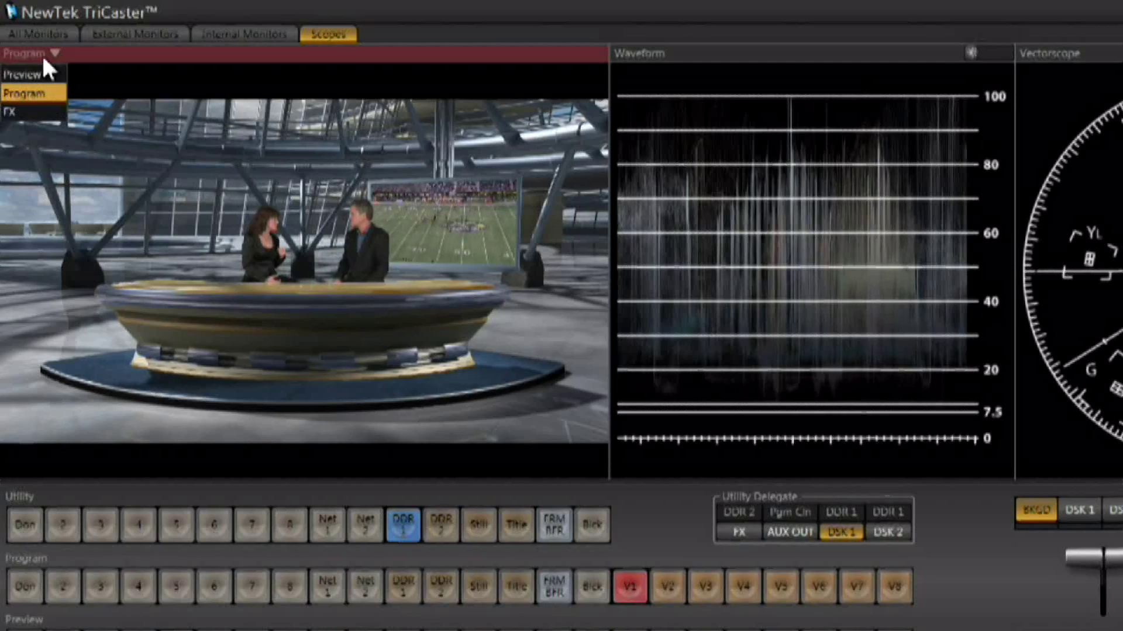
pyautogui.click(43, 69)
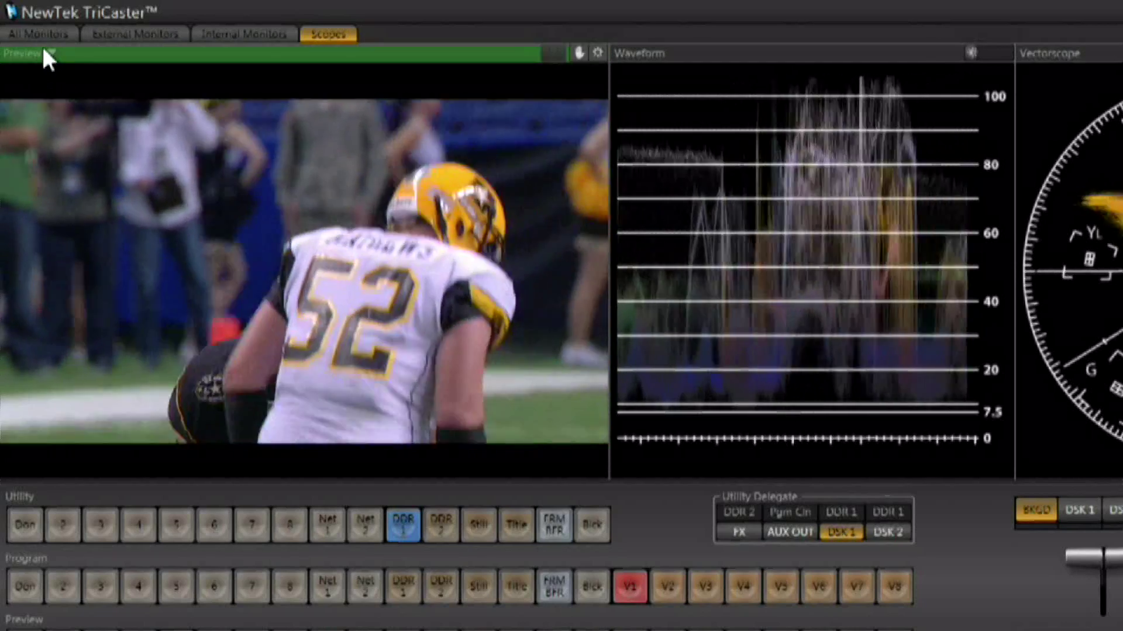
pyautogui.click(42, 53)
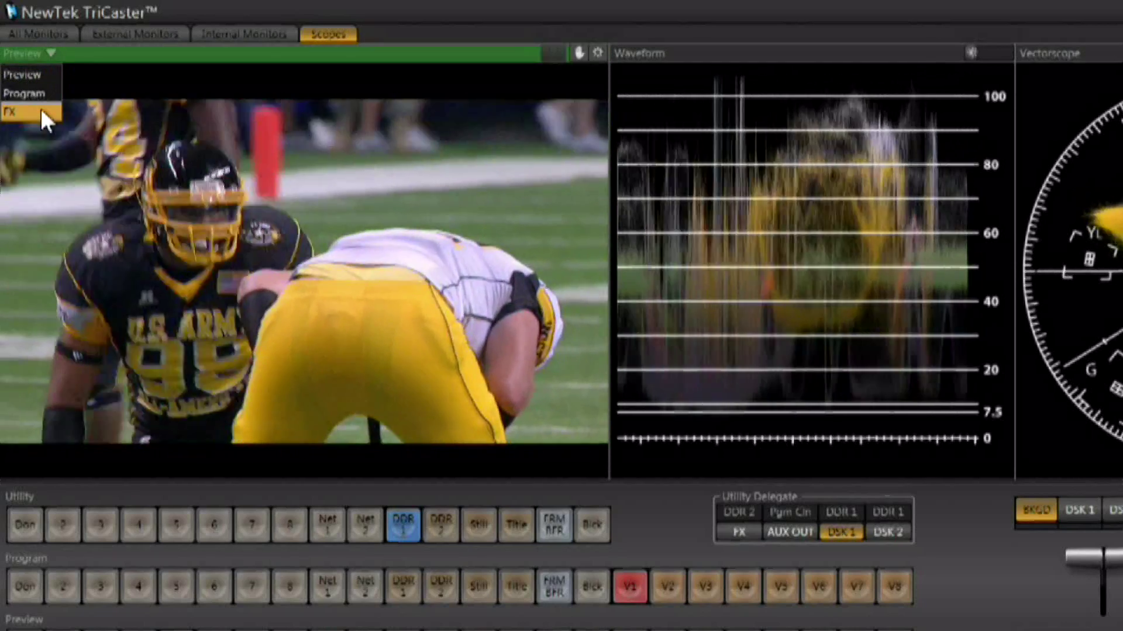
pyautogui.click(44, 120)
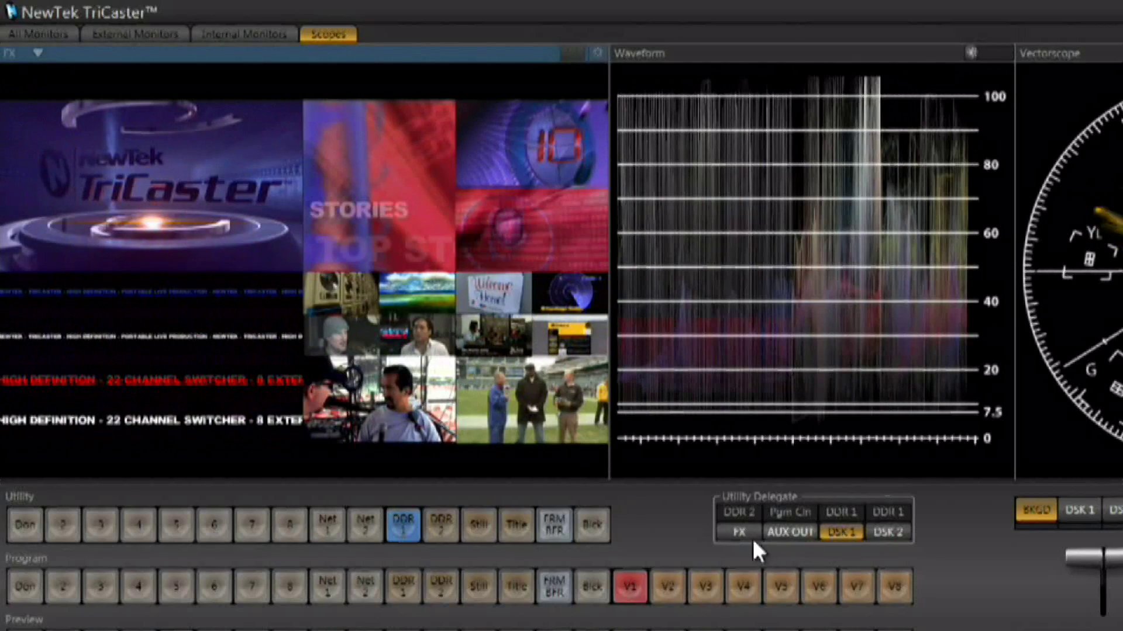
# Delegate the utility row to FX and switch its source through cameras 6 and 5 to camera 4
pyautogui.click(734, 533)
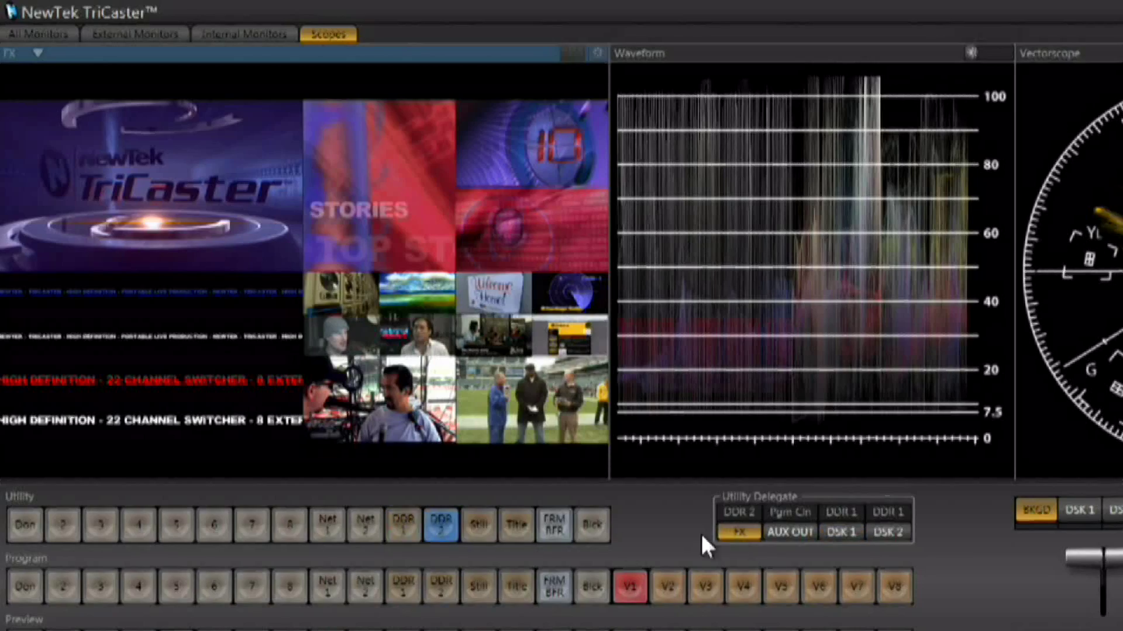
pyautogui.click(211, 530)
pyautogui.click(166, 522)
pyautogui.click(131, 520)
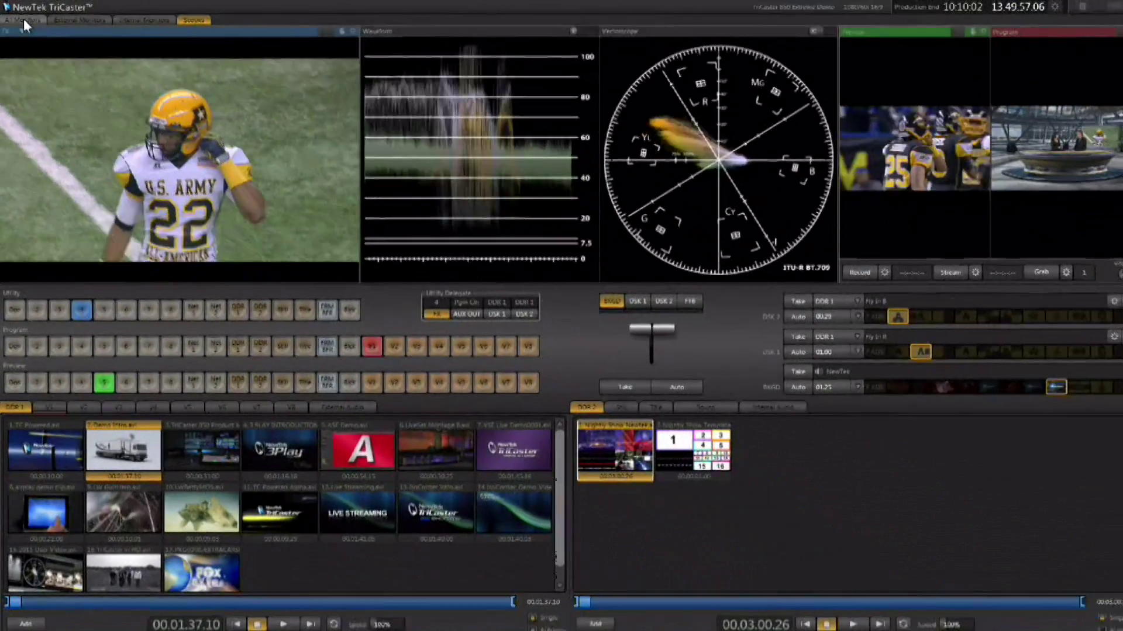
# Return to the All Monitors view and widen the Preview and Program monitors relative to the source monitors
pyautogui.click(24, 20)
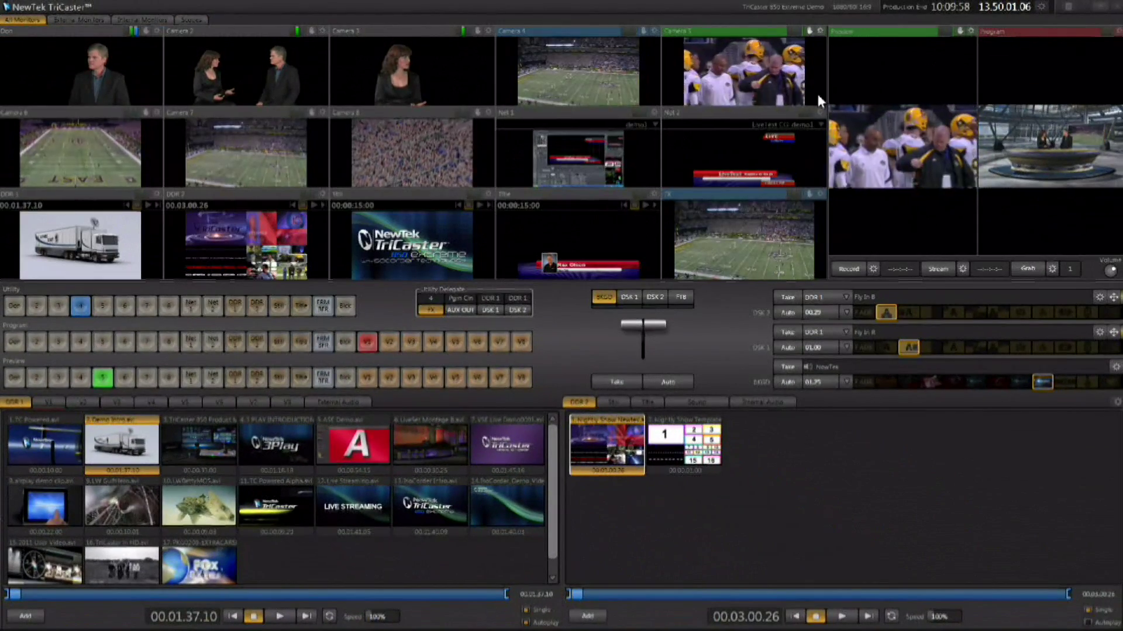
pyautogui.moveTo(826, 94); pyautogui.dragTo(552, 59)
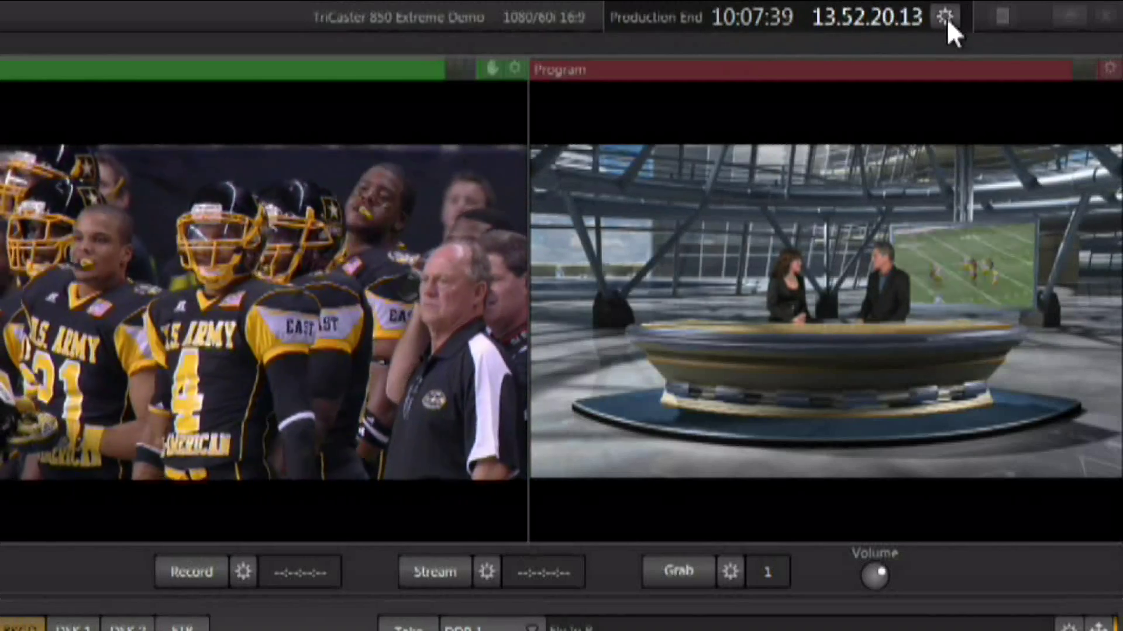
# Open the timecode configuration, enable Subtract 12 Hours and disable it again
pyautogui.click(944, 18)
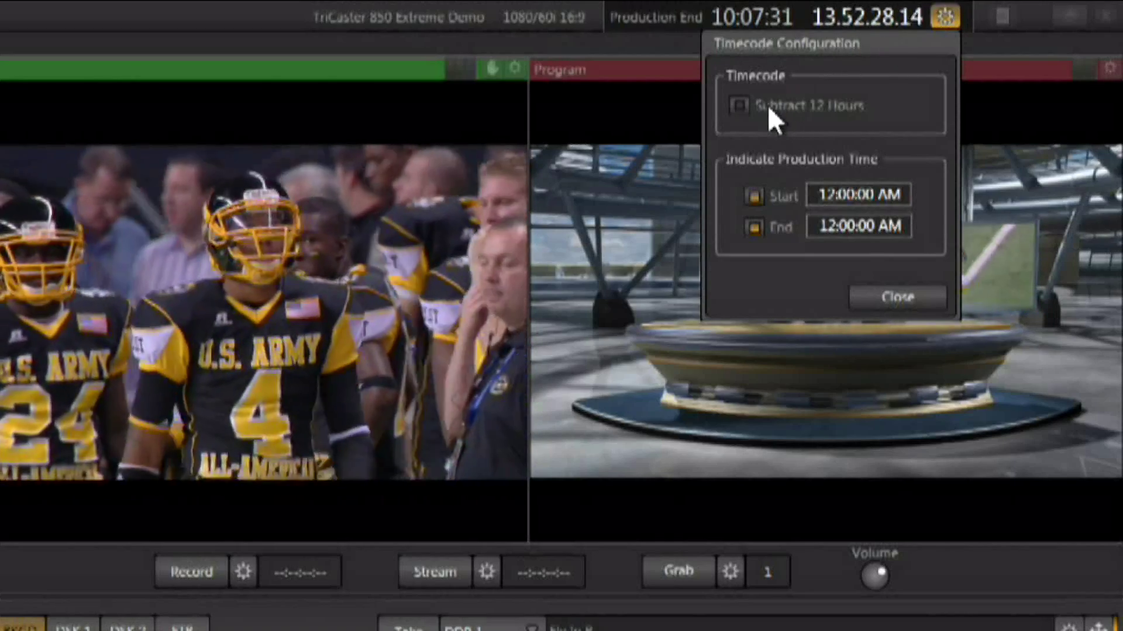
pyautogui.click(768, 105)
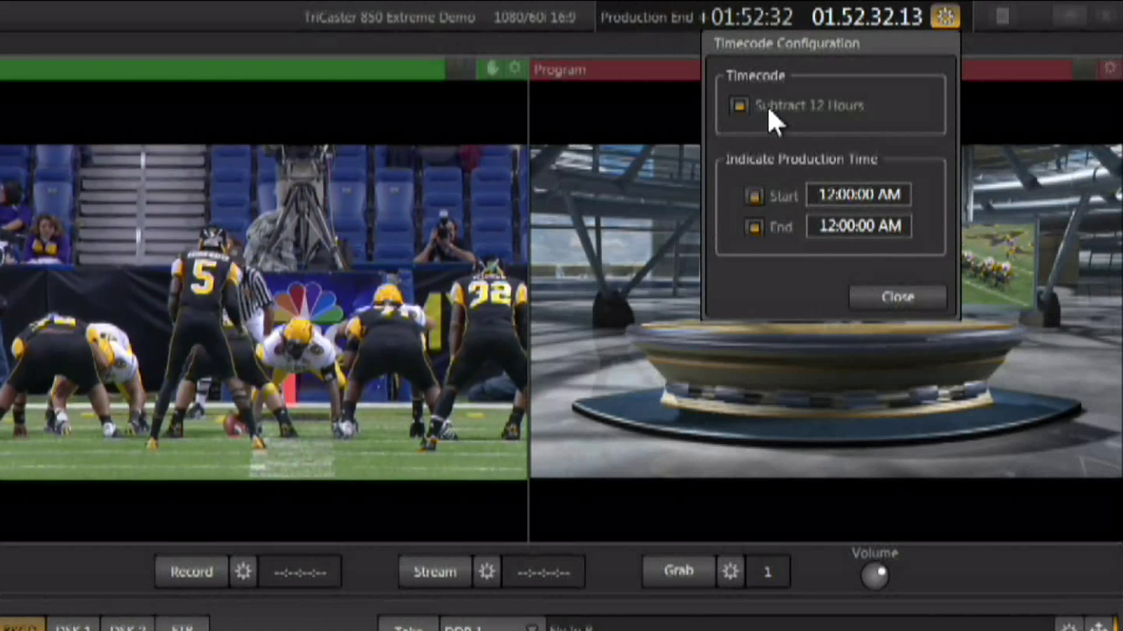
pyautogui.click(768, 107)
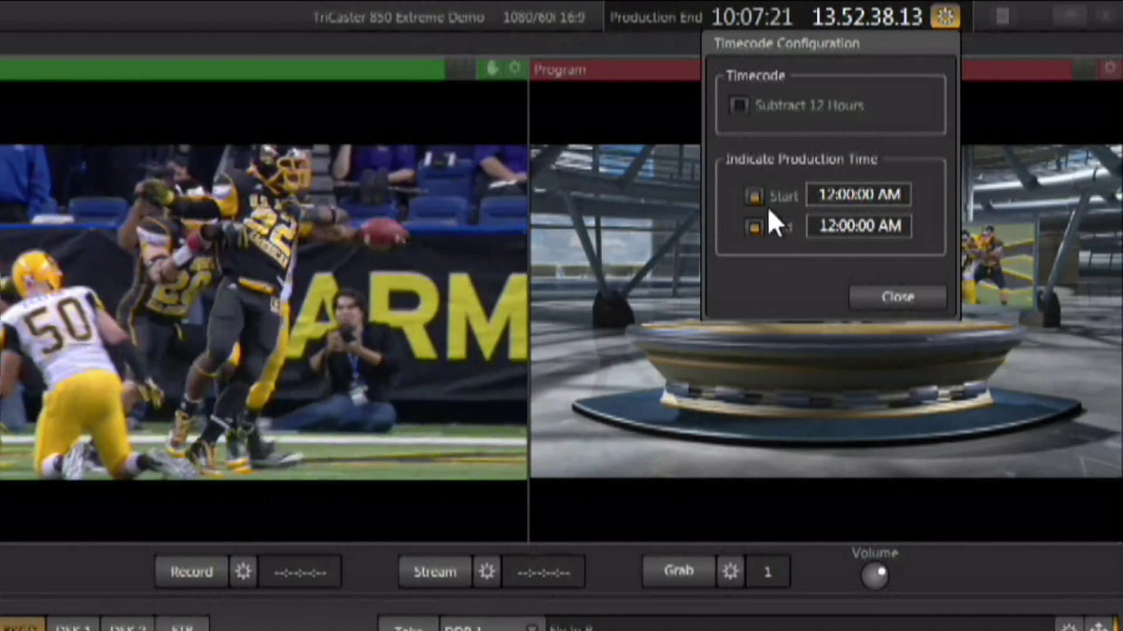
# Toggle the production Start and End indicators off and on, set them to 5:11:00 AM and 7:24:00 AM, and close the timecode configuration
pyautogui.click(774, 198)
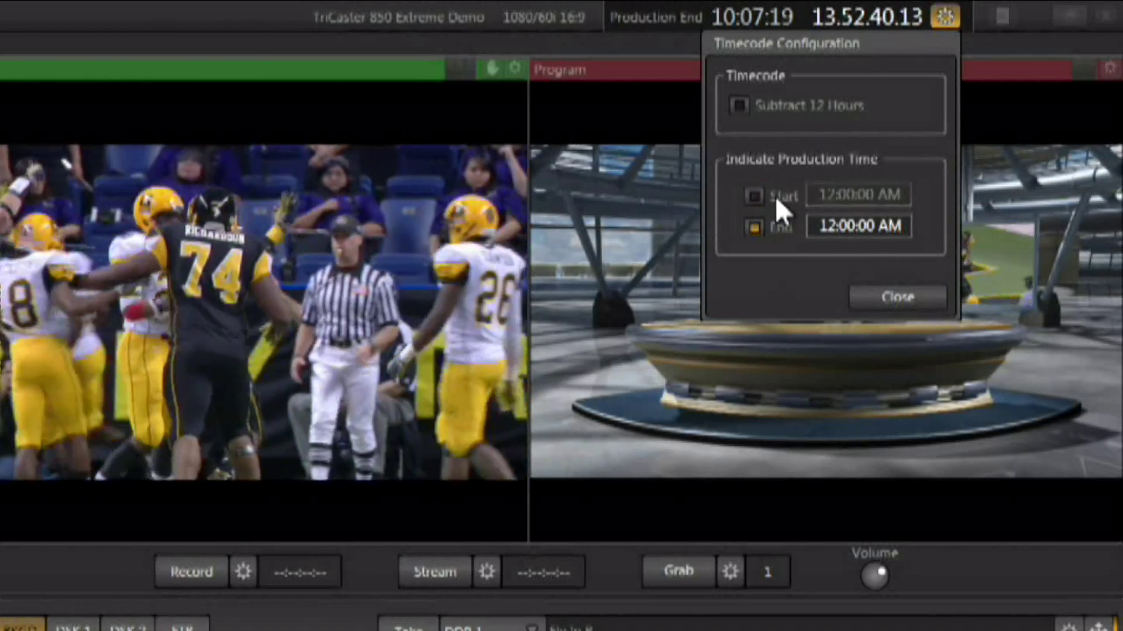
pyautogui.click(769, 228)
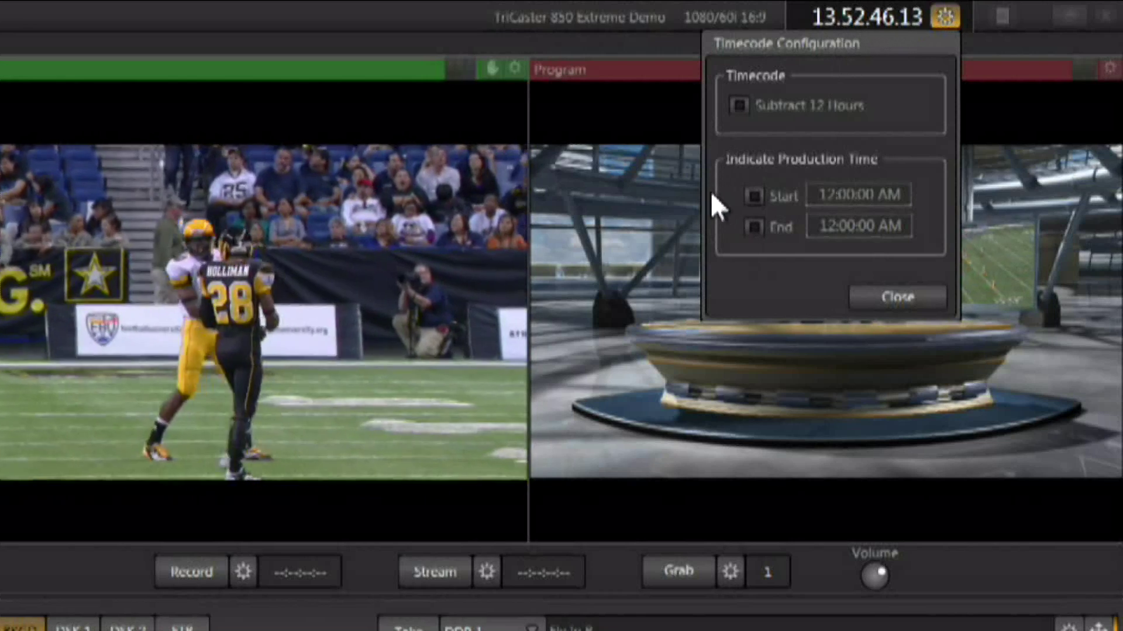
pyautogui.click(754, 197)
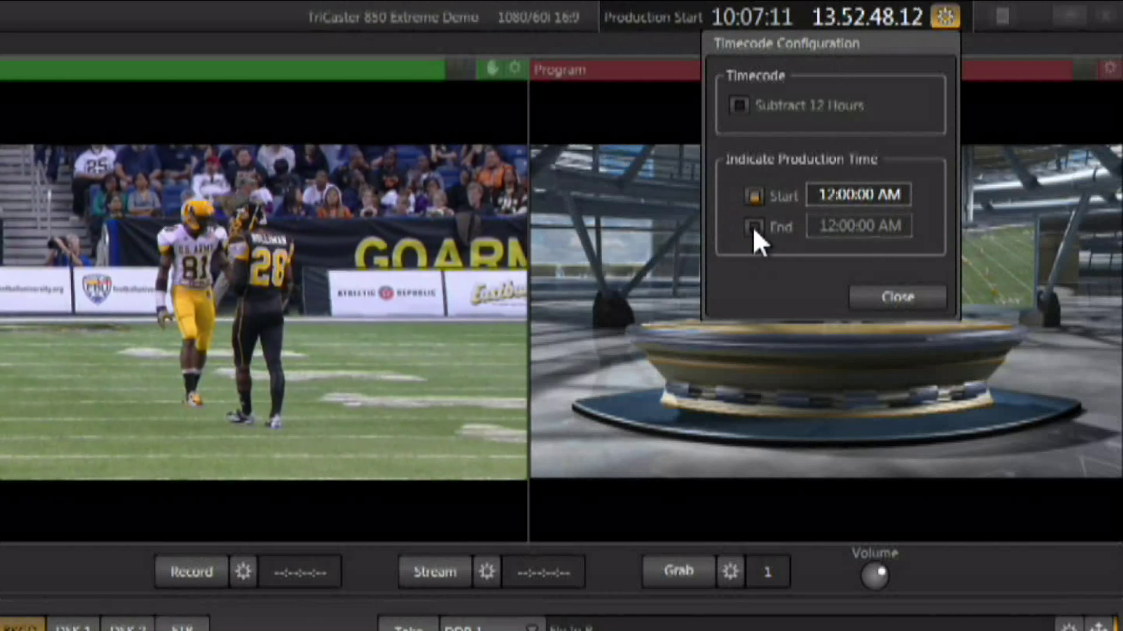
pyautogui.click(754, 228)
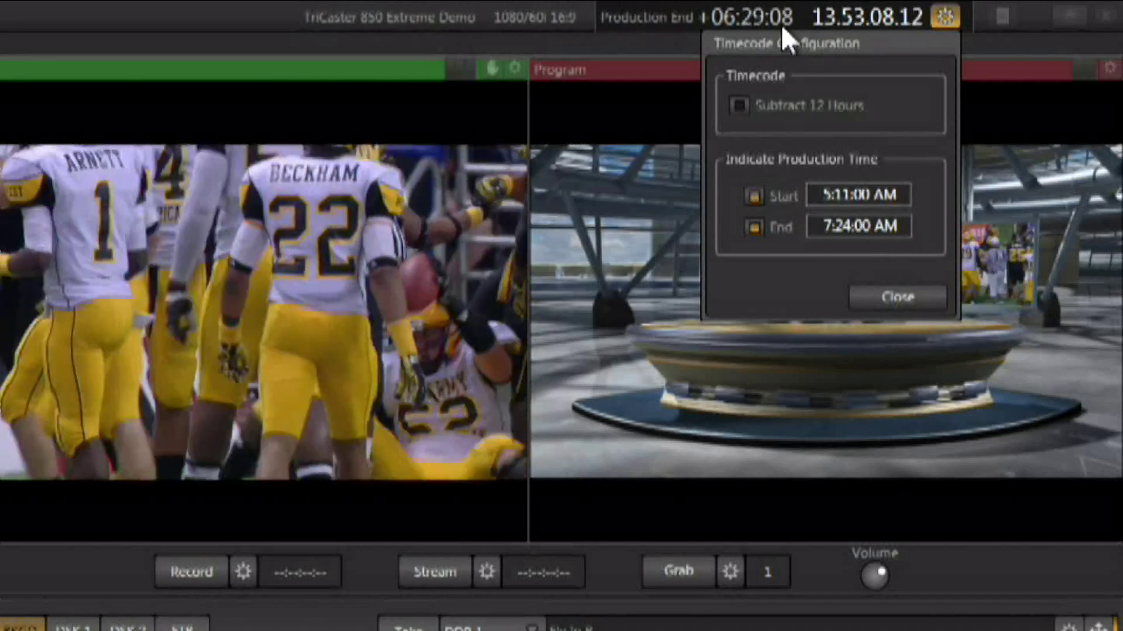
pyautogui.click(883, 305)
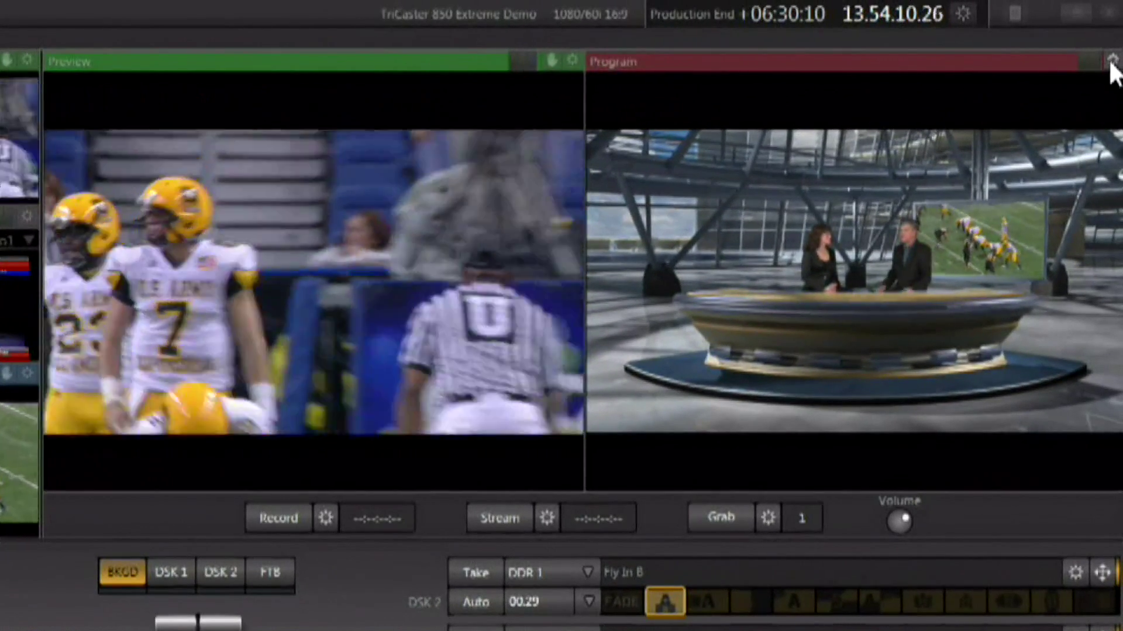
# Open the MultiView settings of the Program output configuration and switch the screen layout through External and Internal to Program
pyautogui.click(1112, 61)
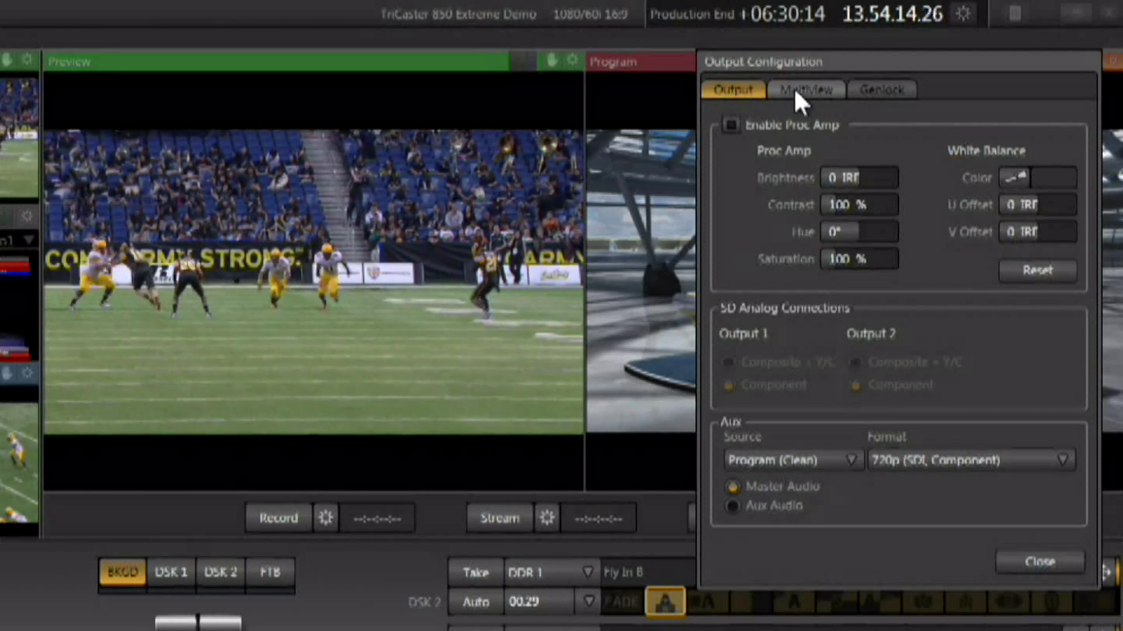
pyautogui.click(789, 88)
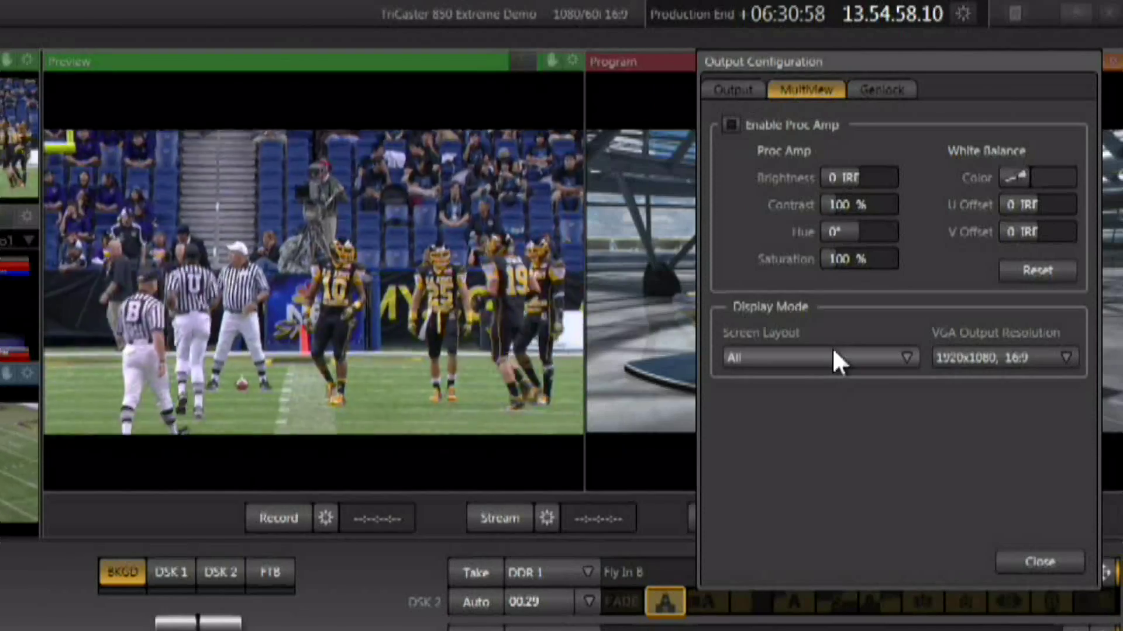
pyautogui.click(833, 353)
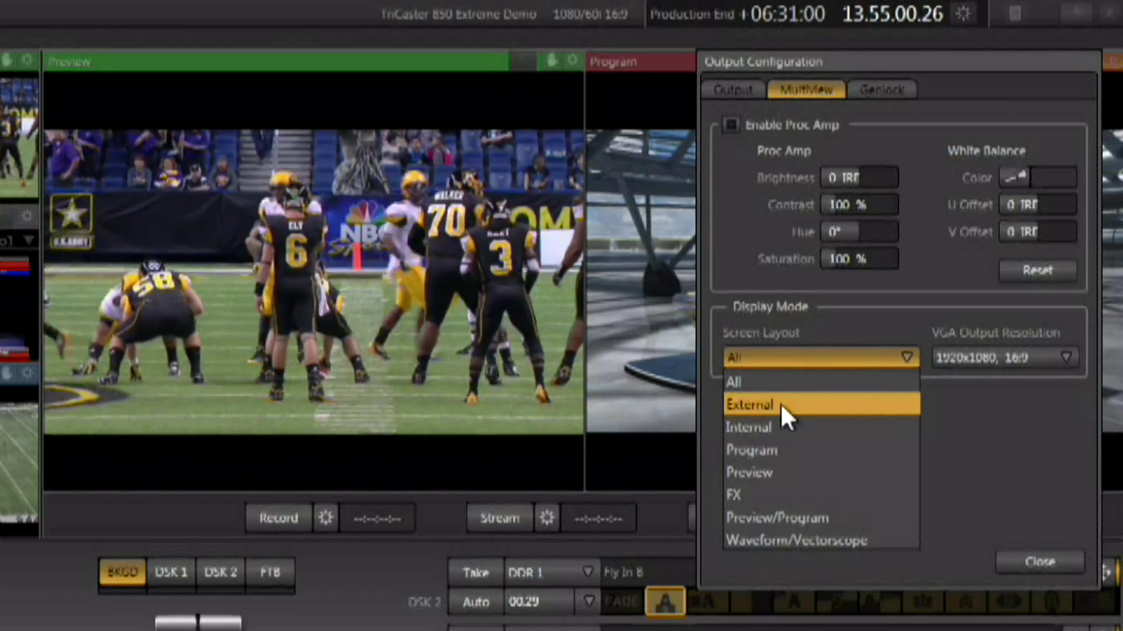
pyautogui.click(779, 404)
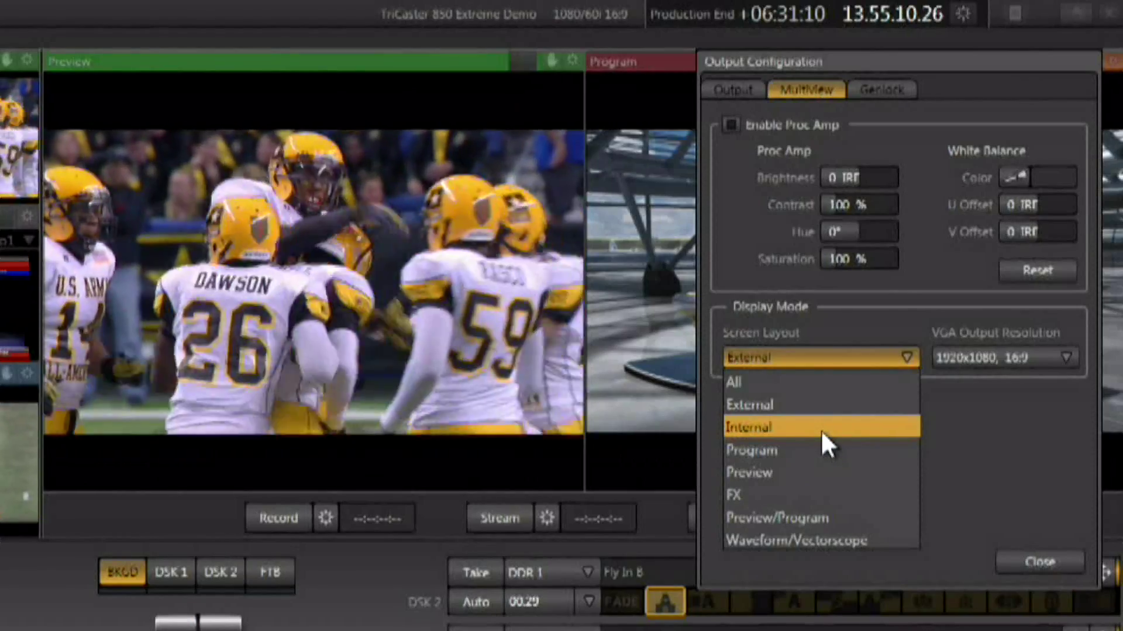
pyautogui.click(821, 429)
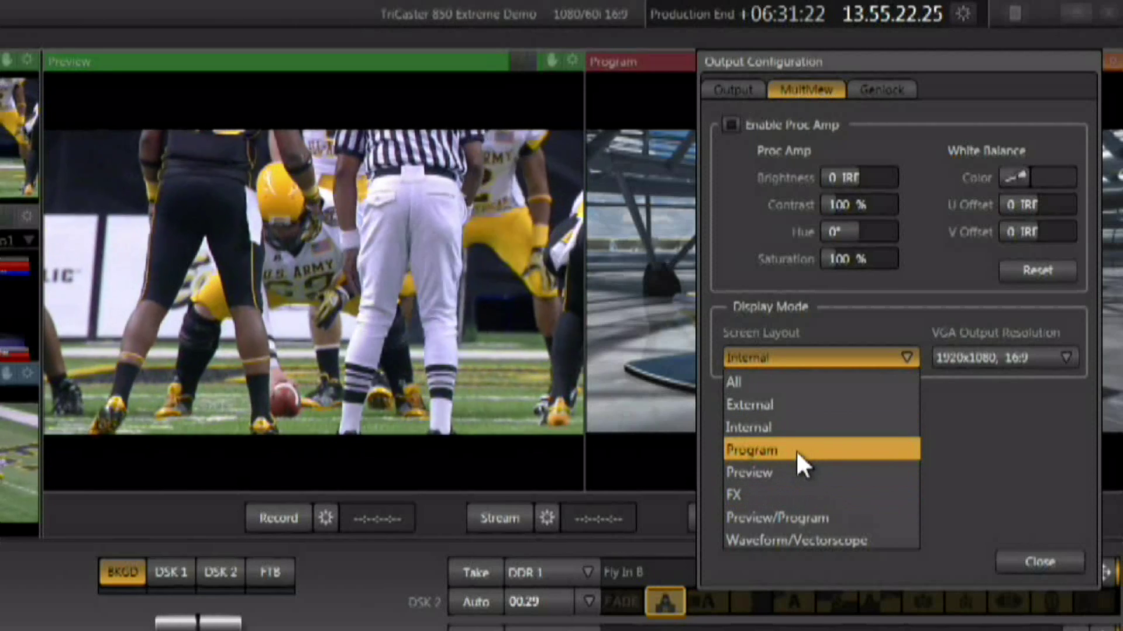
pyautogui.click(796, 452)
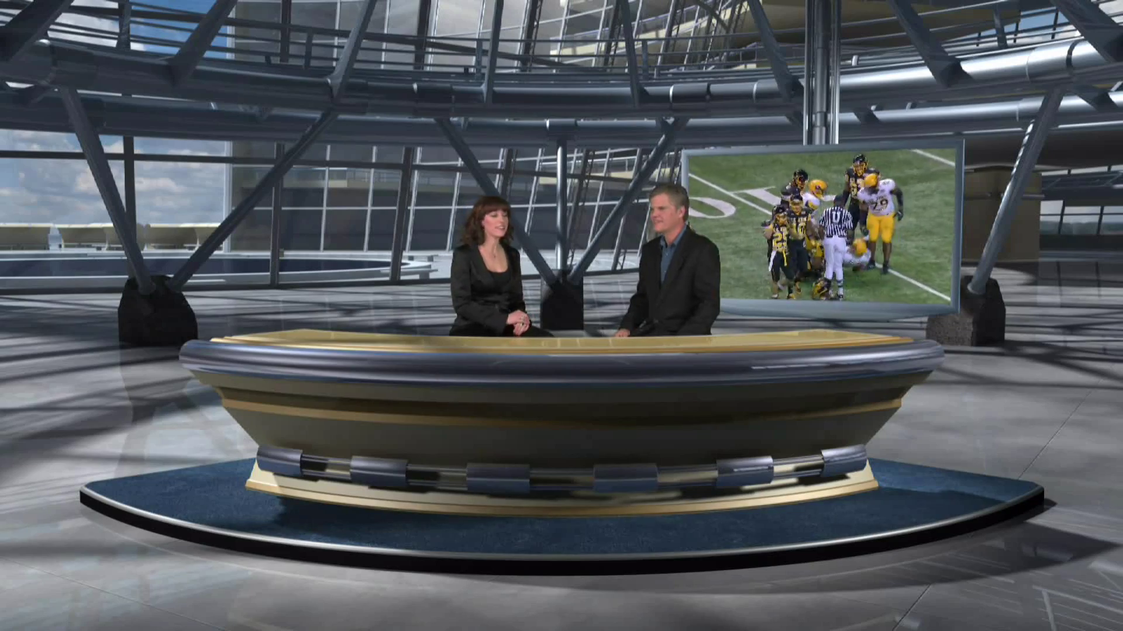
# Change the MultiView screen layout to Preview, followed by FX
pyautogui.click(789, 365)
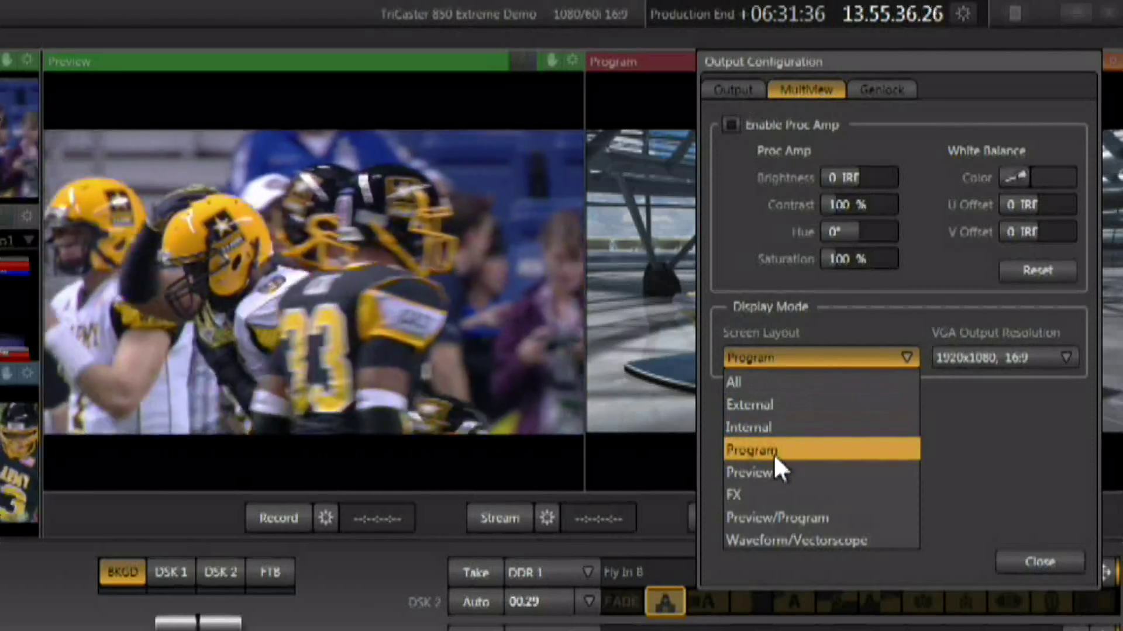
pyautogui.click(772, 473)
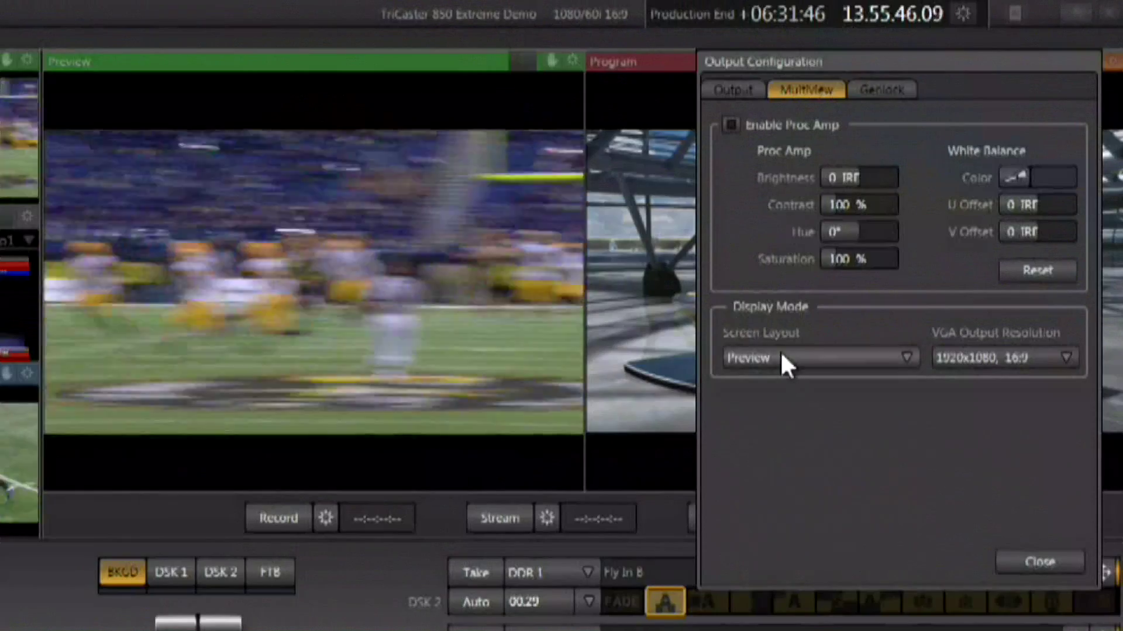
pyautogui.click(782, 356)
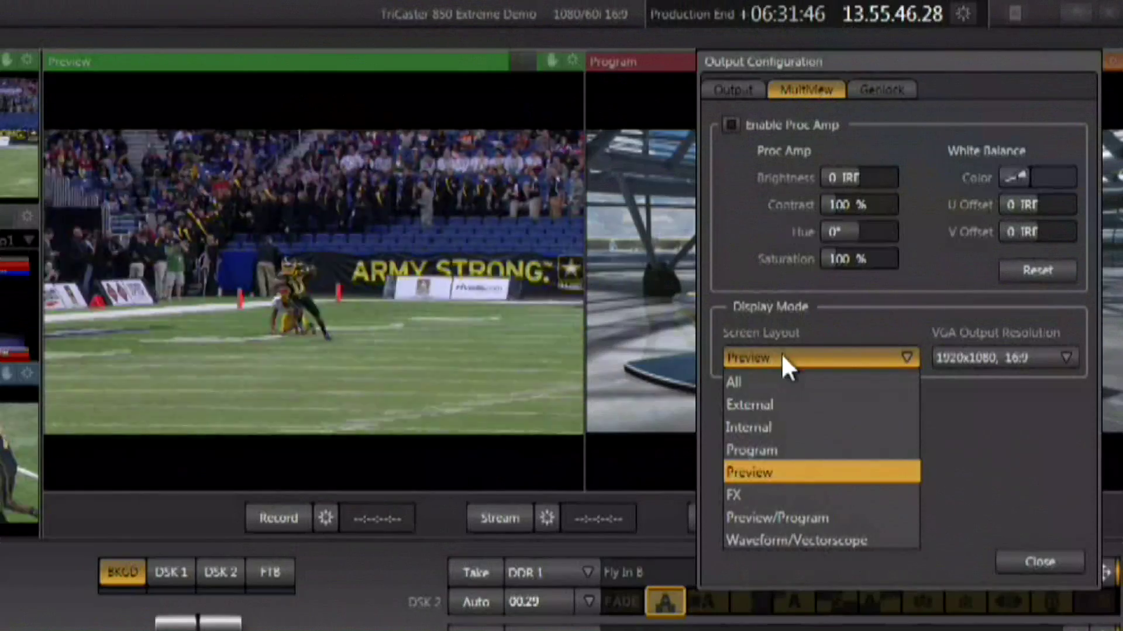
pyautogui.click(760, 493)
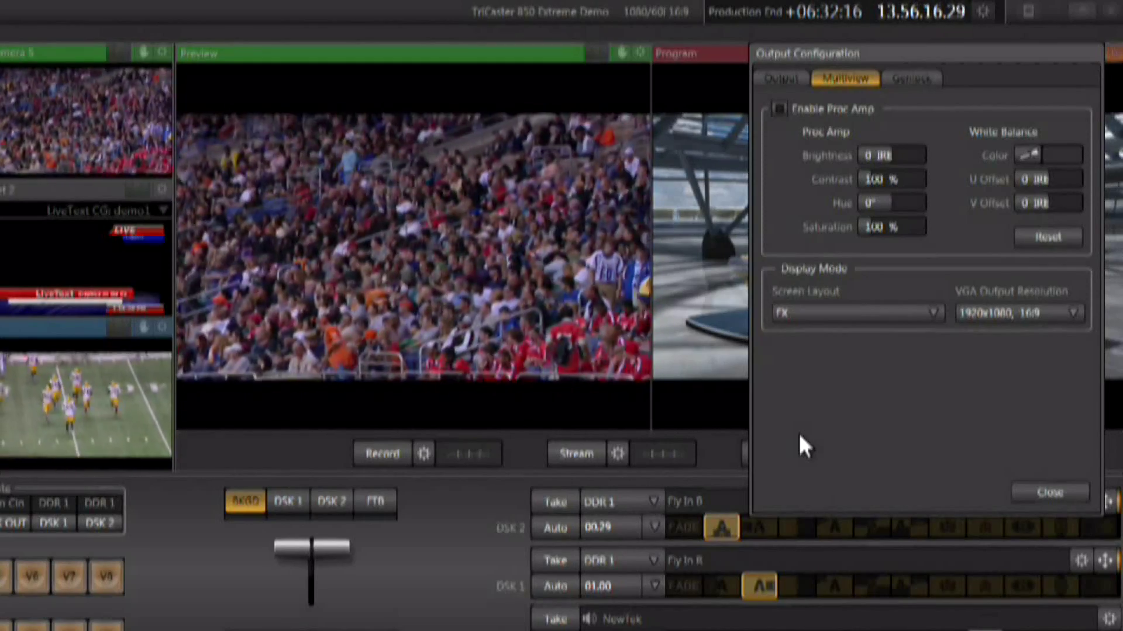
# Change the MultiView screen layout to Preview/Program, followed by Waveform/Vectorscope
pyautogui.click(861, 316)
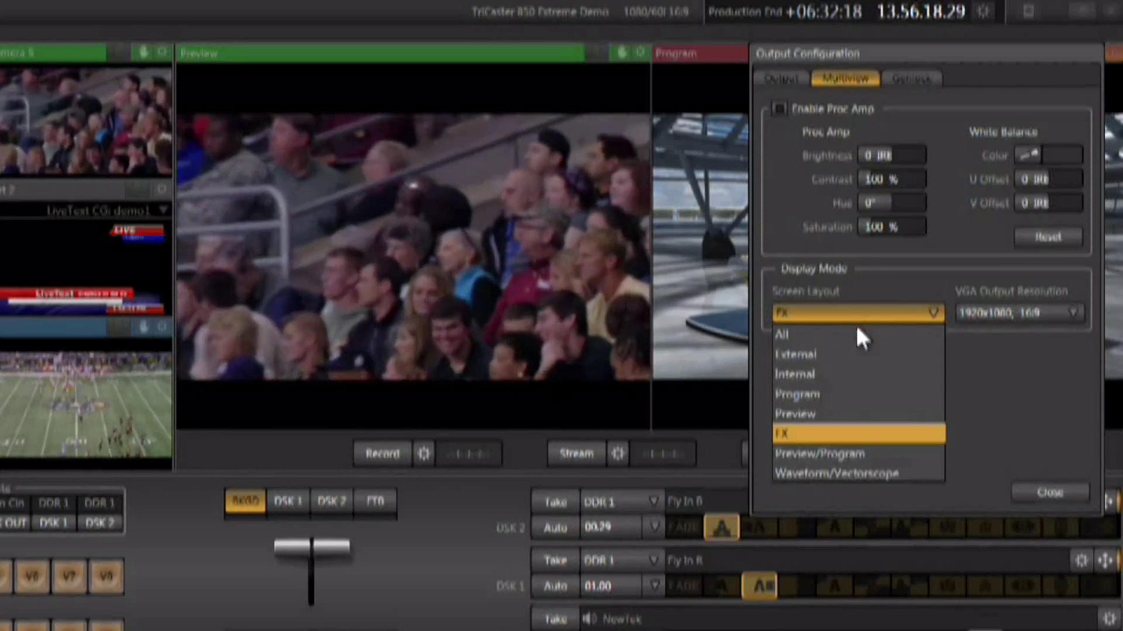
pyautogui.click(818, 454)
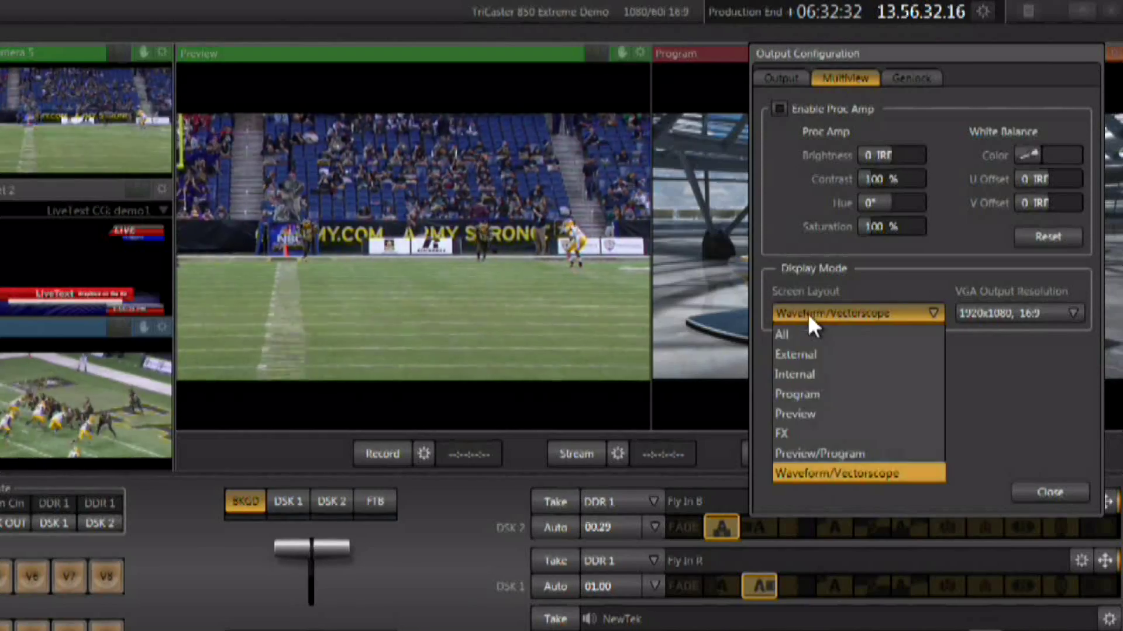
pyautogui.click(802, 475)
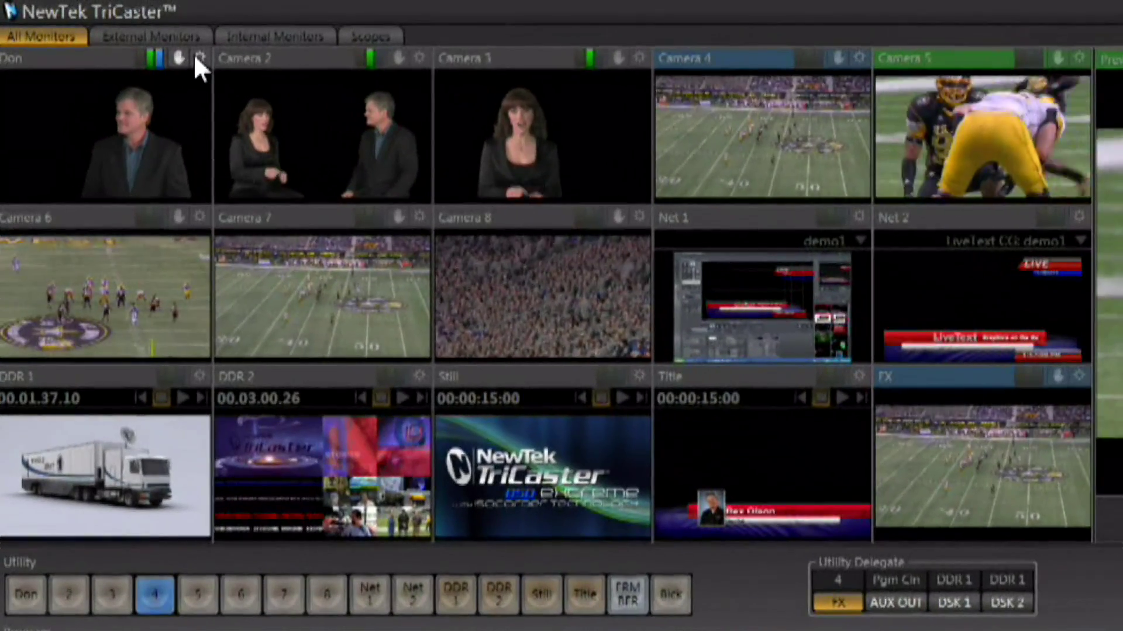
# Open the first camera's input settings and examine the available connection types without choosing a different one
pyautogui.click(159, 45)
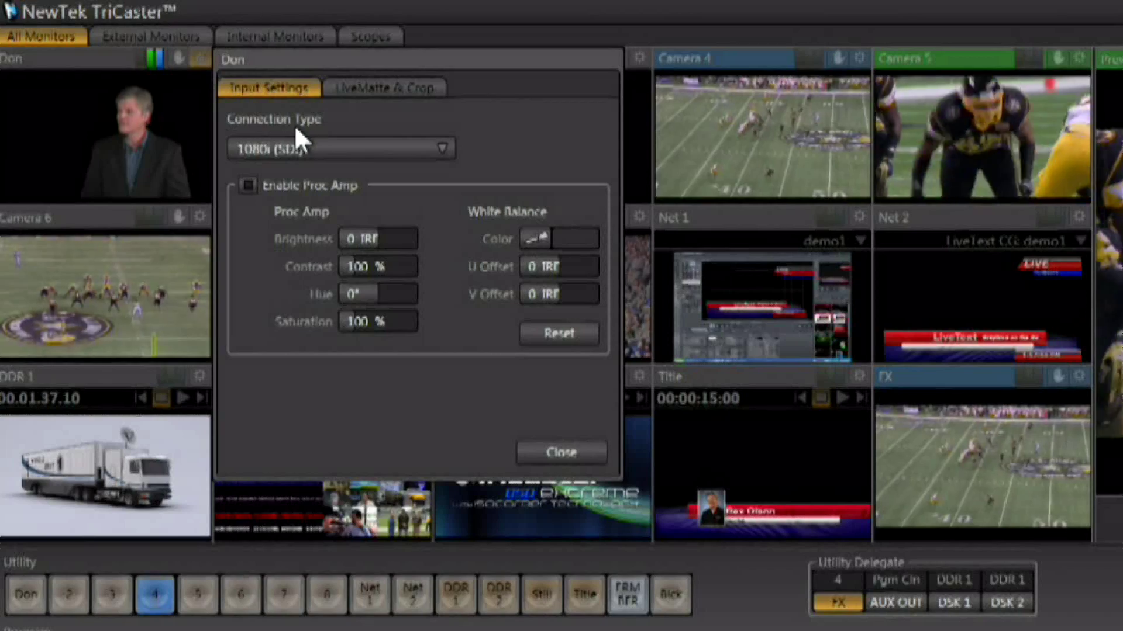
pyautogui.click(322, 147)
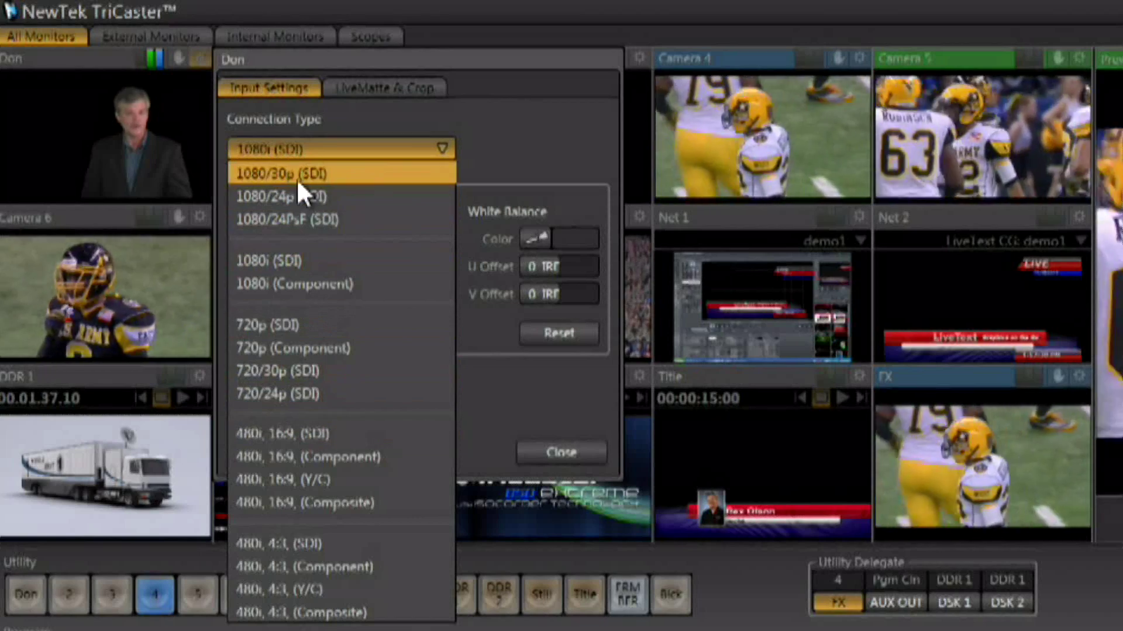
pyautogui.click(453, 129)
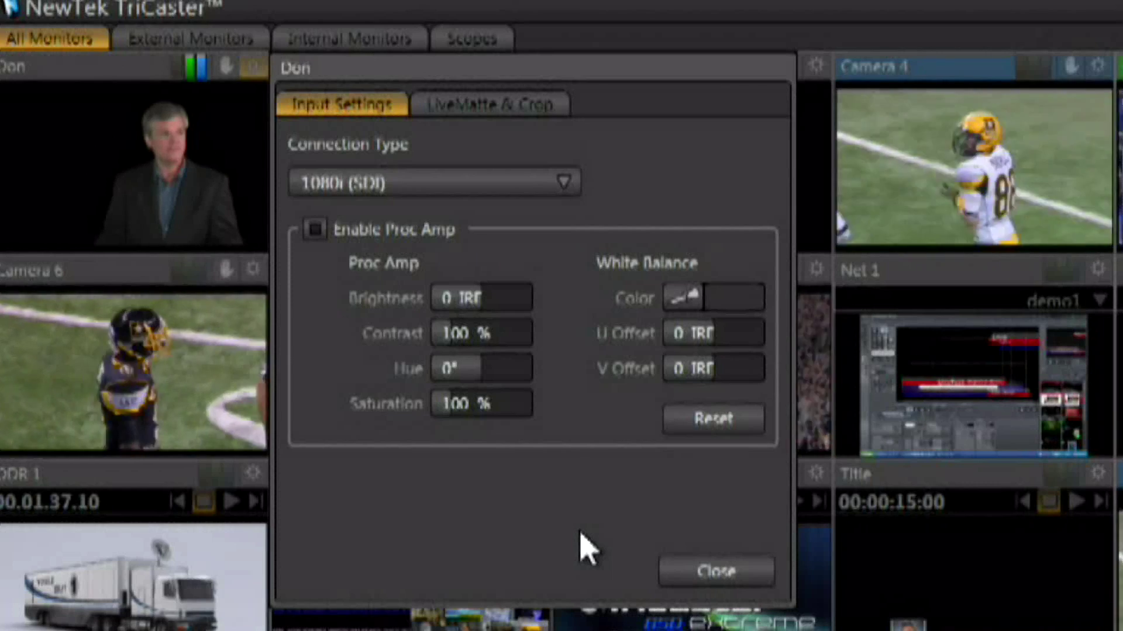
# Show the first camera's LiveMatte and crop settings and set the left crop to 24 % and the right crop to 0 %
pyautogui.click(499, 106)
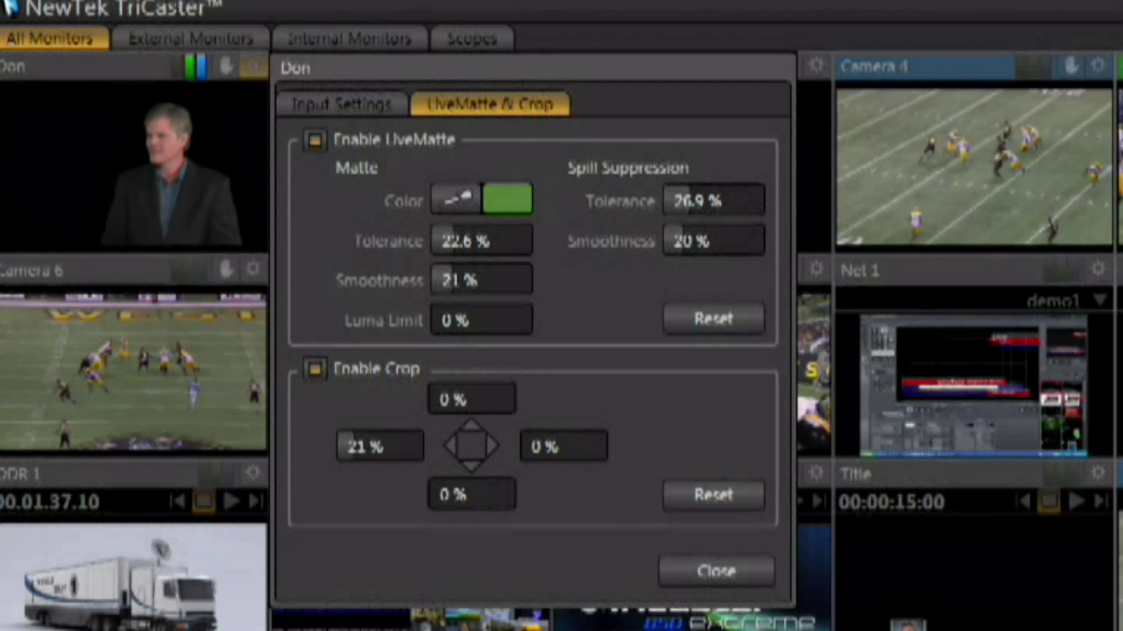
pyautogui.moveTo(368, 447)
pyautogui.mouseDown()
pyautogui.moveTo(402, 446)
pyautogui.moveTo(382, 446)
pyautogui.mouseUp()
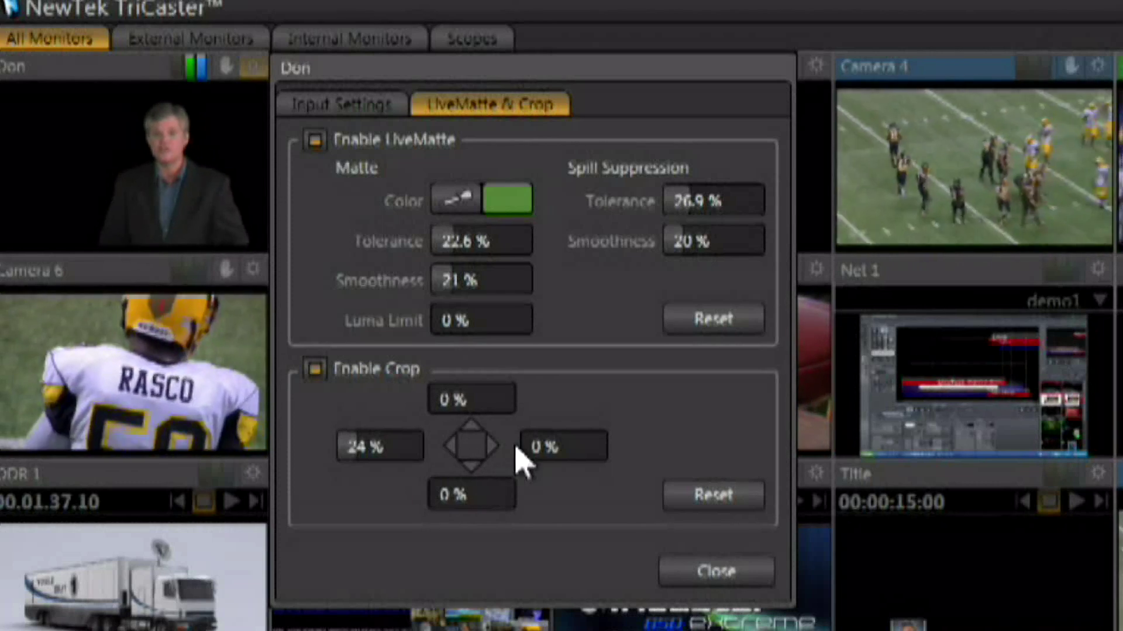
pyautogui.moveTo(564, 446)
pyautogui.mouseDown()
pyautogui.moveTo(588, 447)
pyautogui.moveTo(543, 446)
pyautogui.mouseUp()
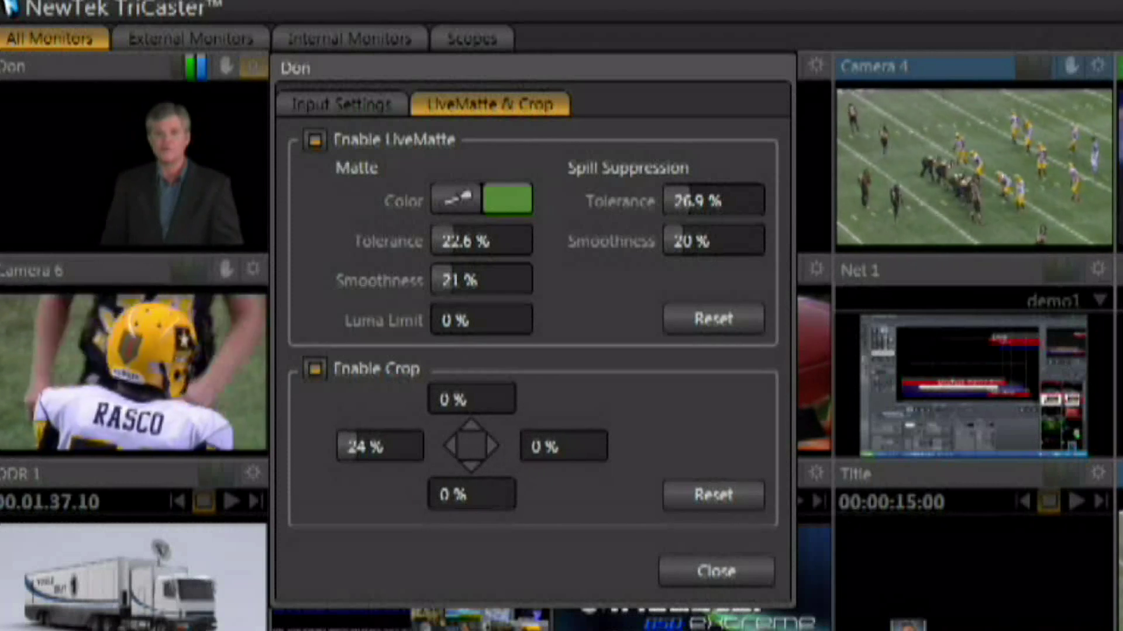